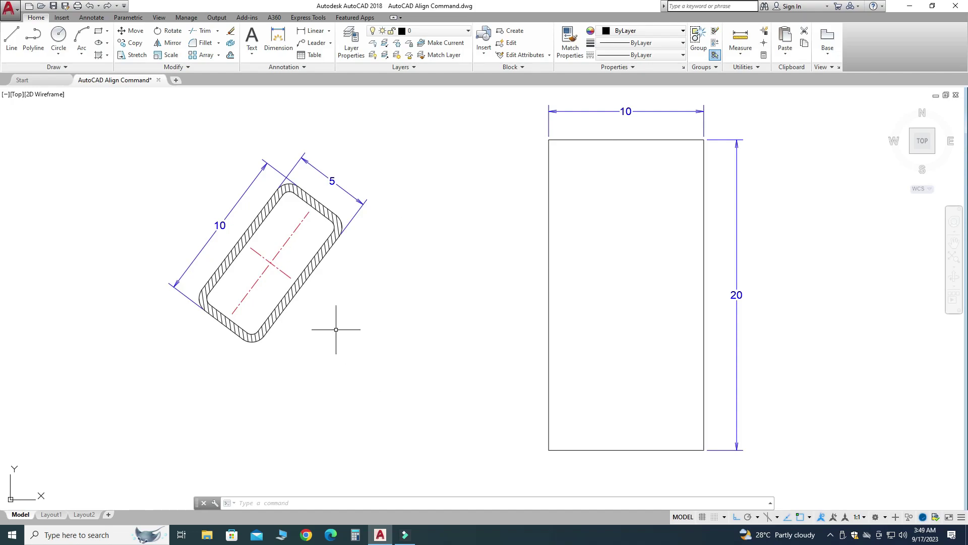
Start ALIGN and crossing-select the hatched section with its dimensions
click(346, 501)
text(al)
key(Return)
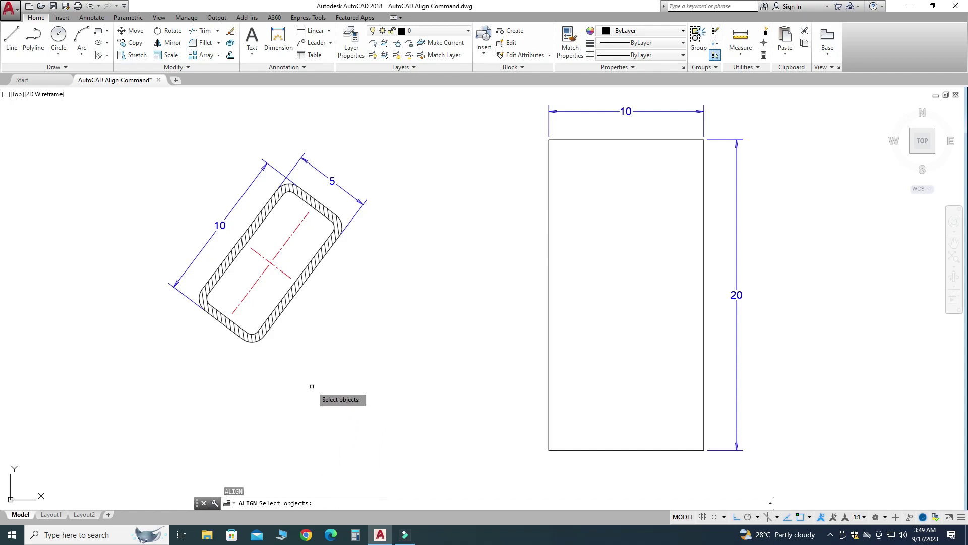
click(438, 405)
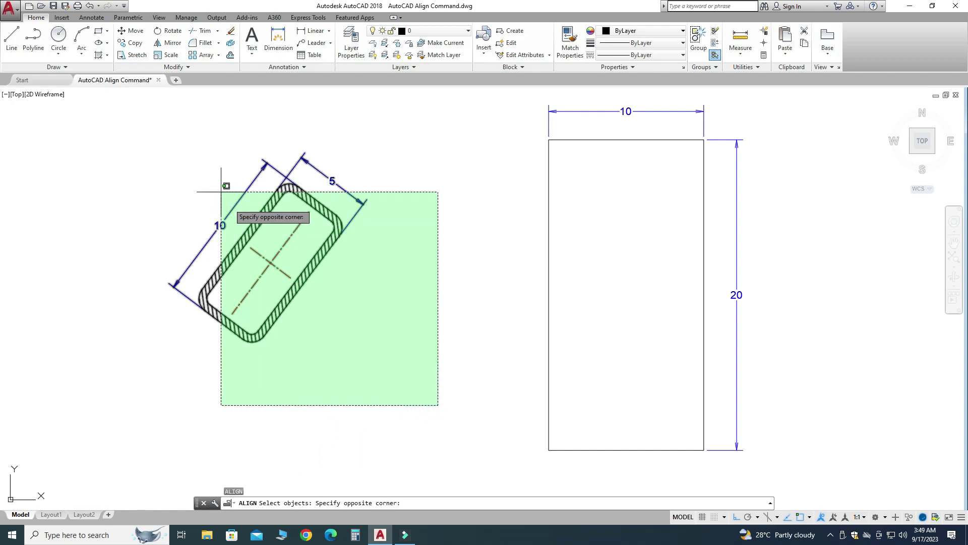
click(148, 136)
key(Return)
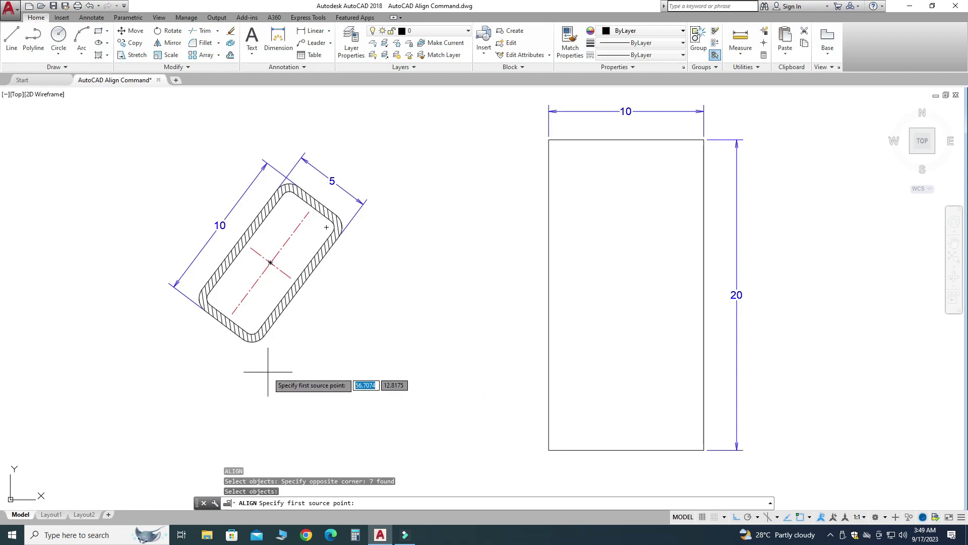
Map the section's lower corner and top-edge midpoint to the rectangle's left and right edge midpoints
click(224, 324)
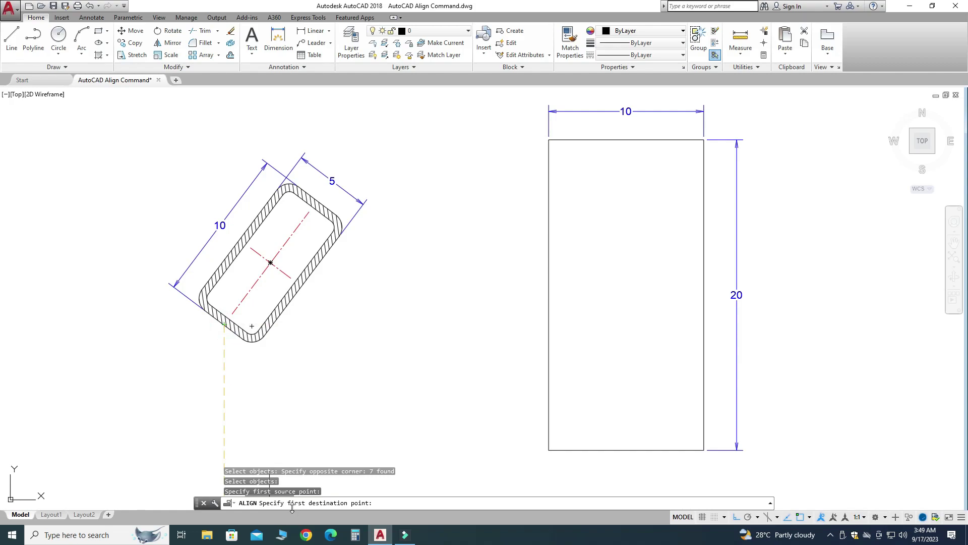
click(549, 295)
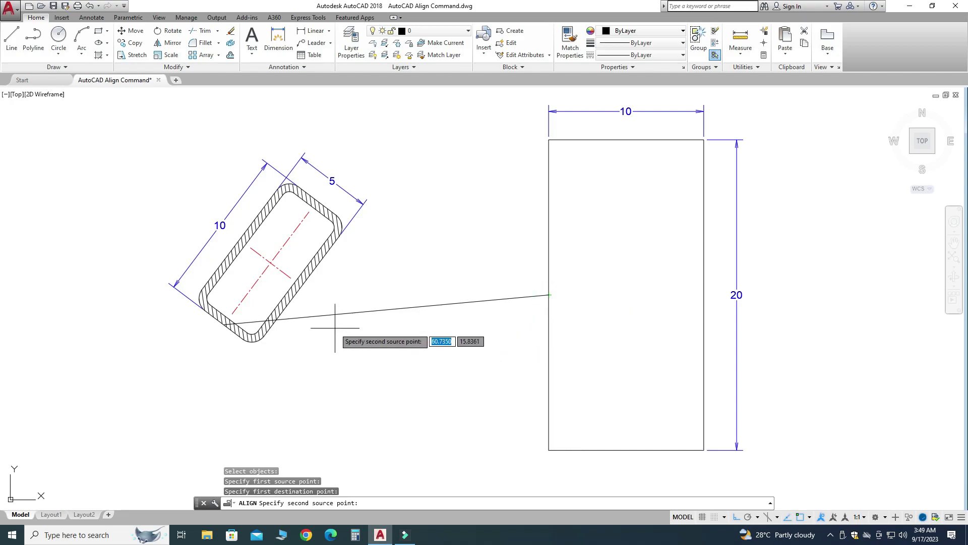
click(317, 201)
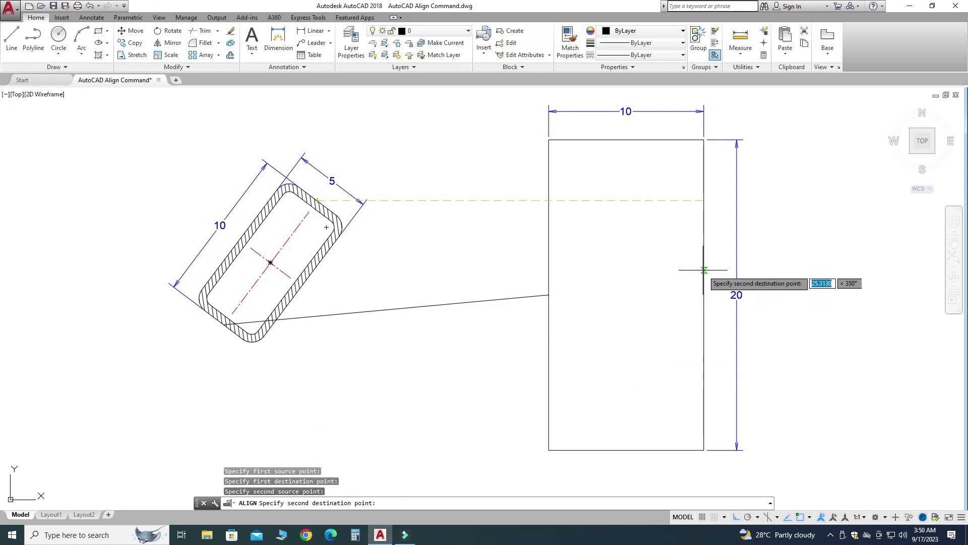
click(704, 294)
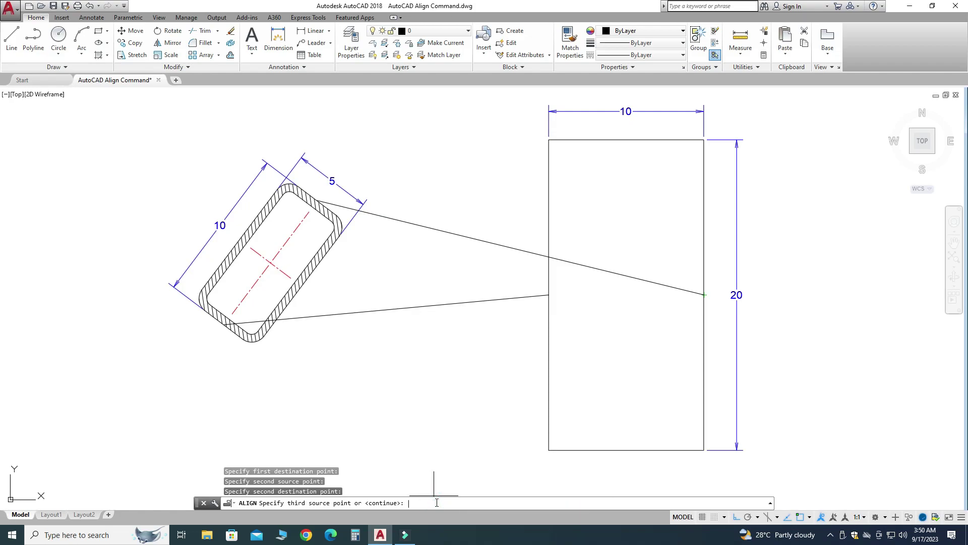
Finish ALIGN after two point pairs, declining to scale the section
key(Return)
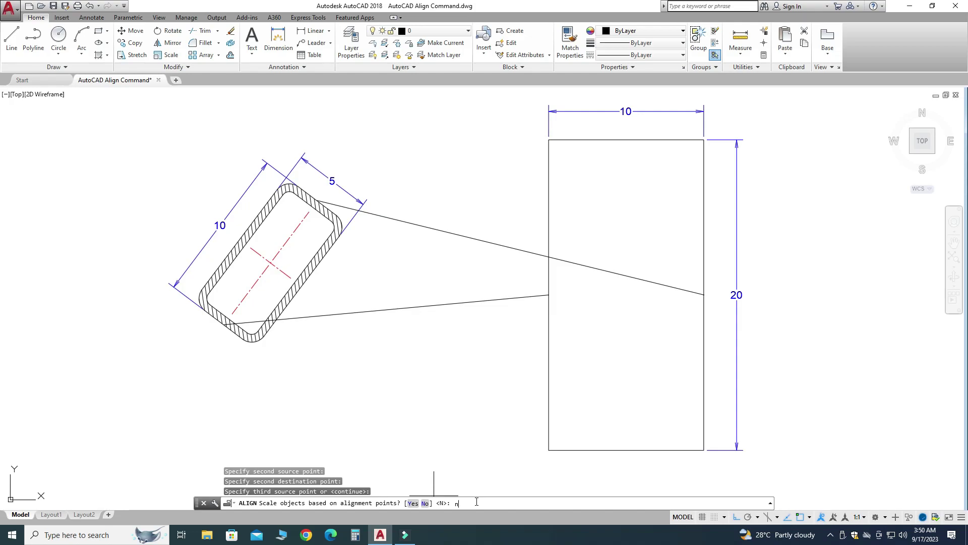
key(Return)
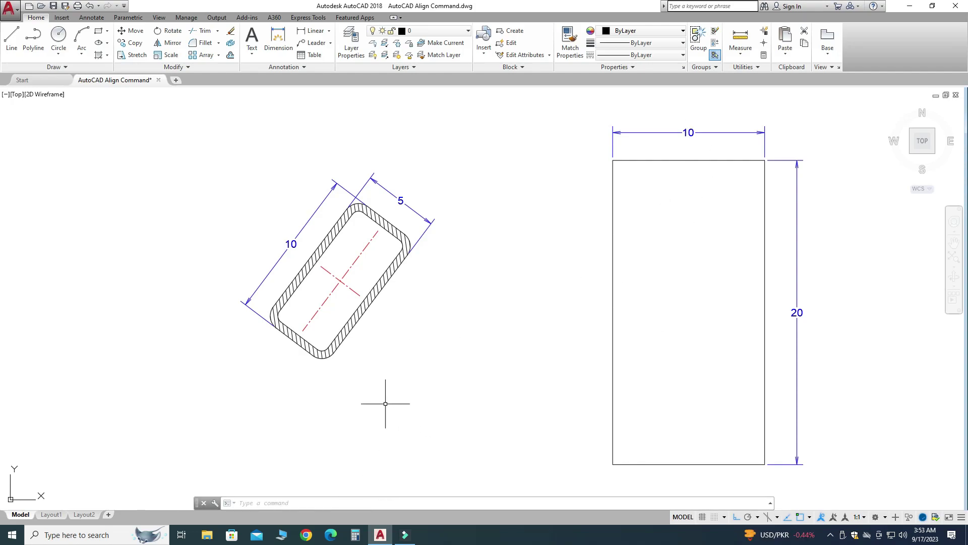
Rerun ALIGN with a crossing selection of the section's 7 objects
click(349, 499)
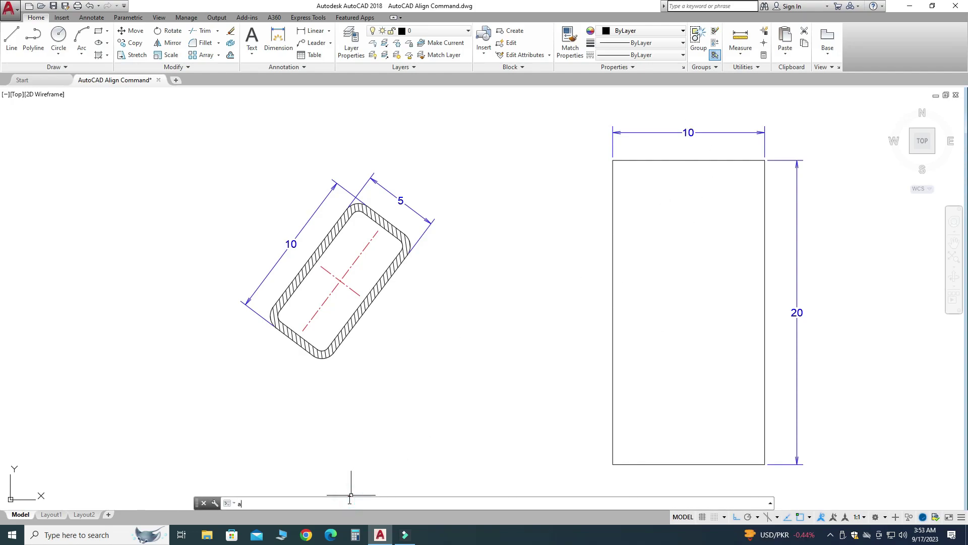
text(al)
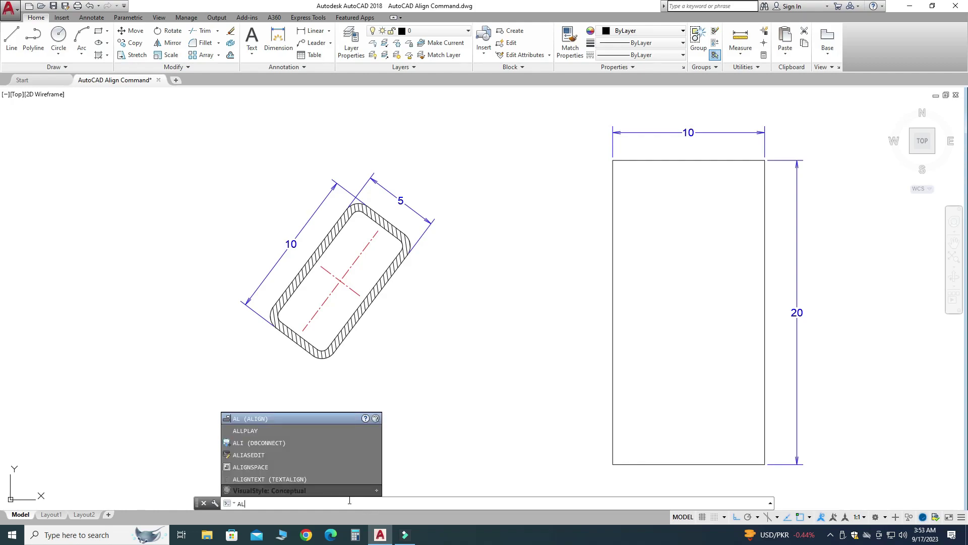
key(Return)
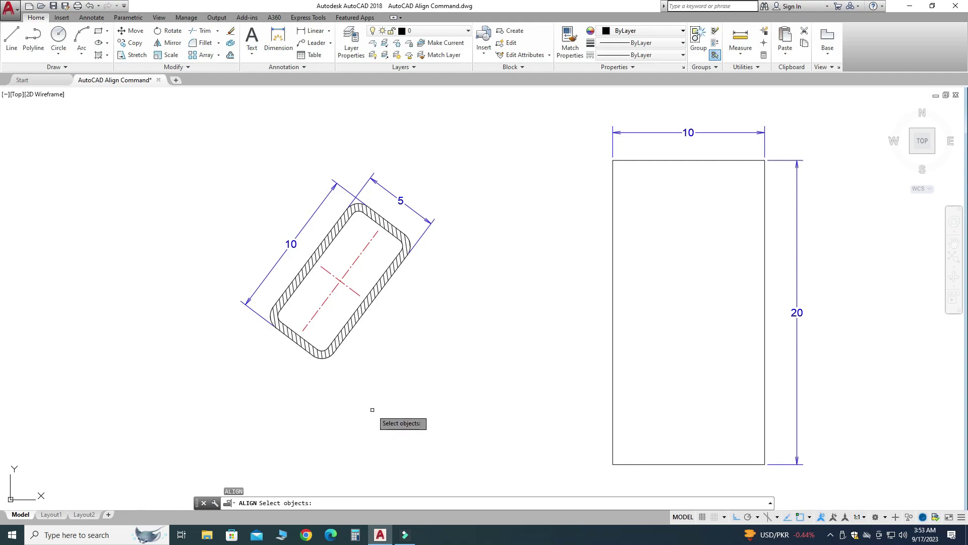
click(501, 430)
click(177, 112)
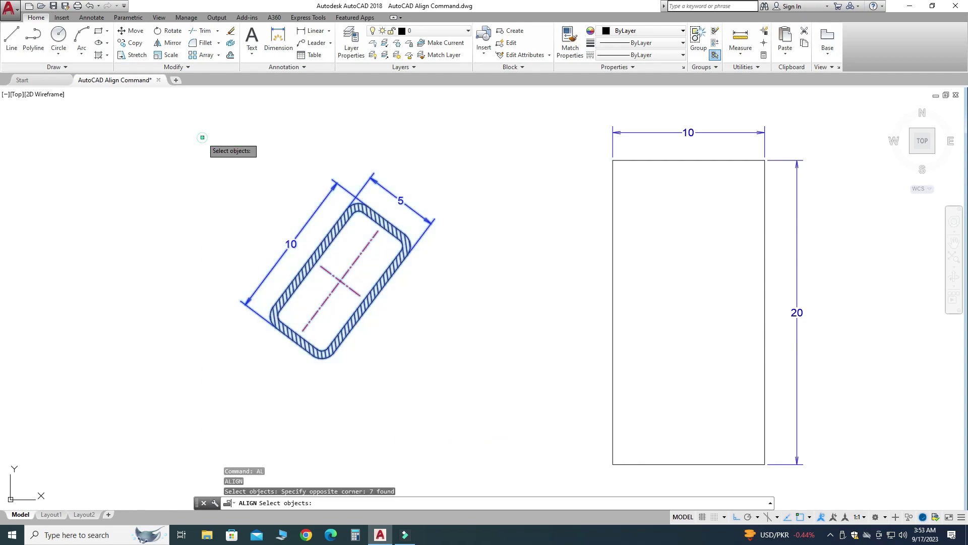
key(Return)
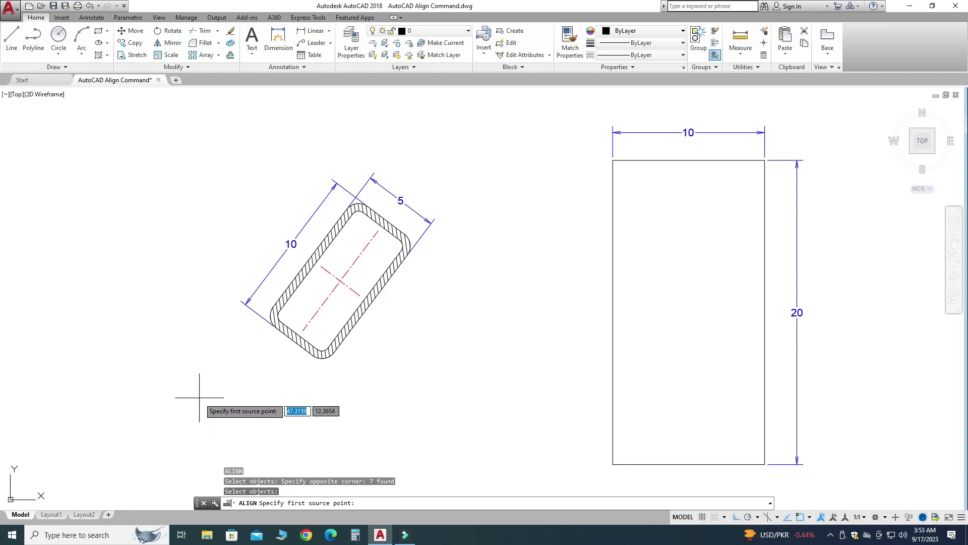
Map the upper-right corner to the top-edge midpoint and lower-left point to the bottom-edge midpoint
click(384, 219)
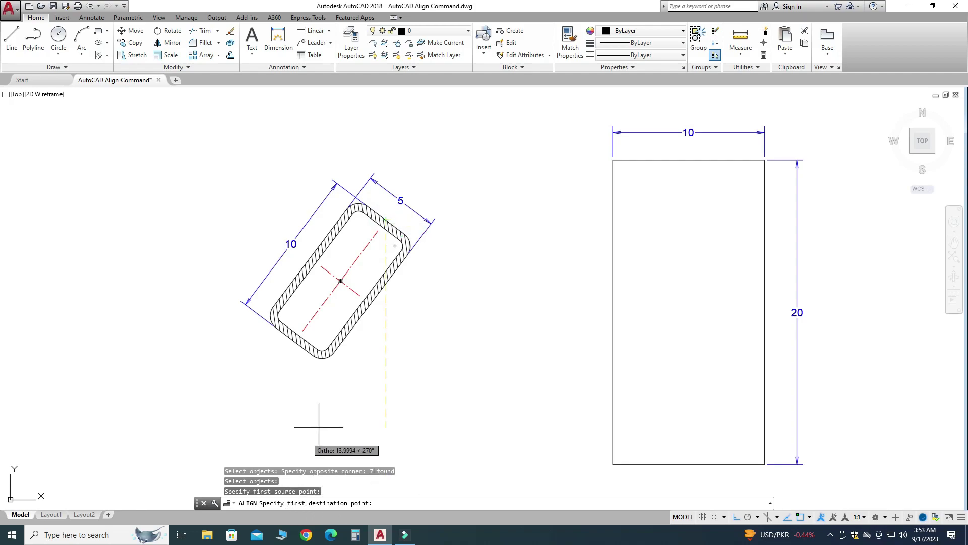
click(689, 161)
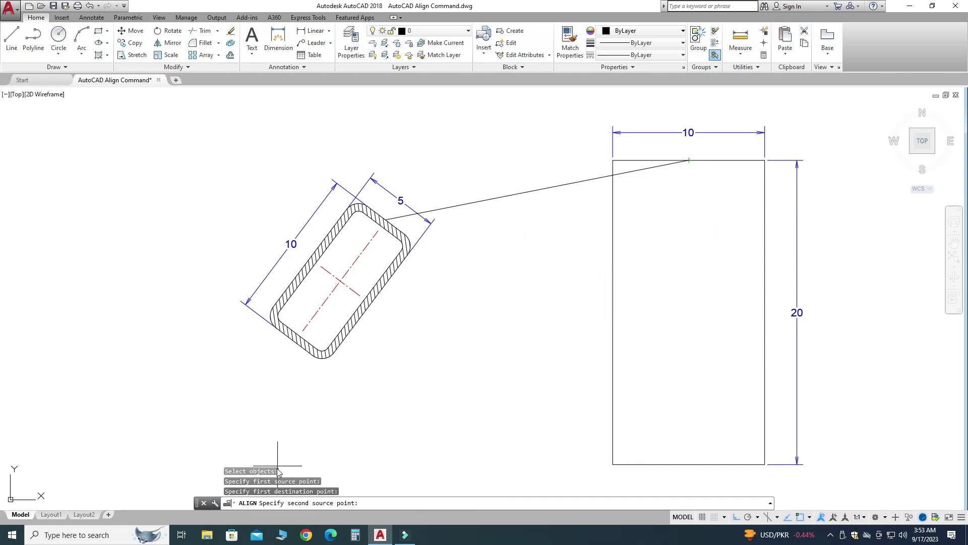
click(291, 341)
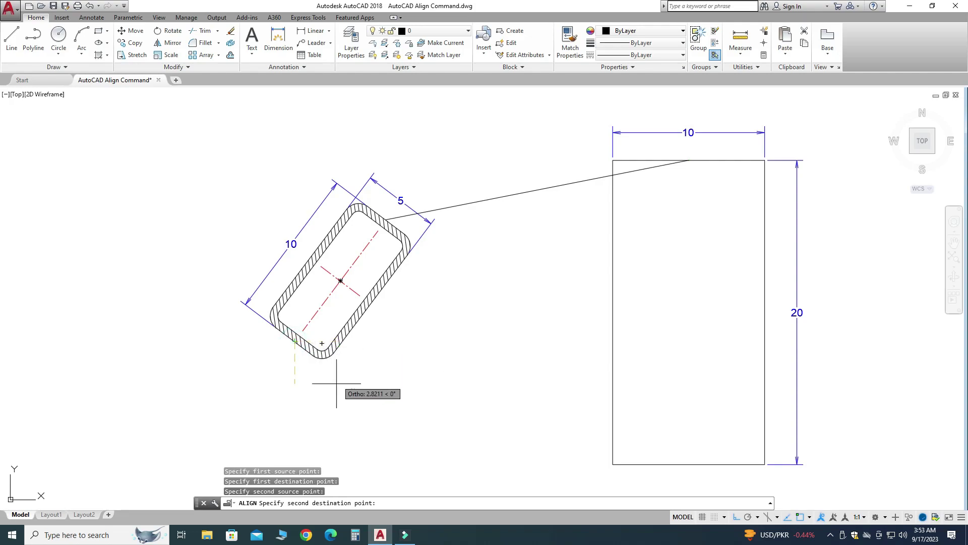
click(694, 463)
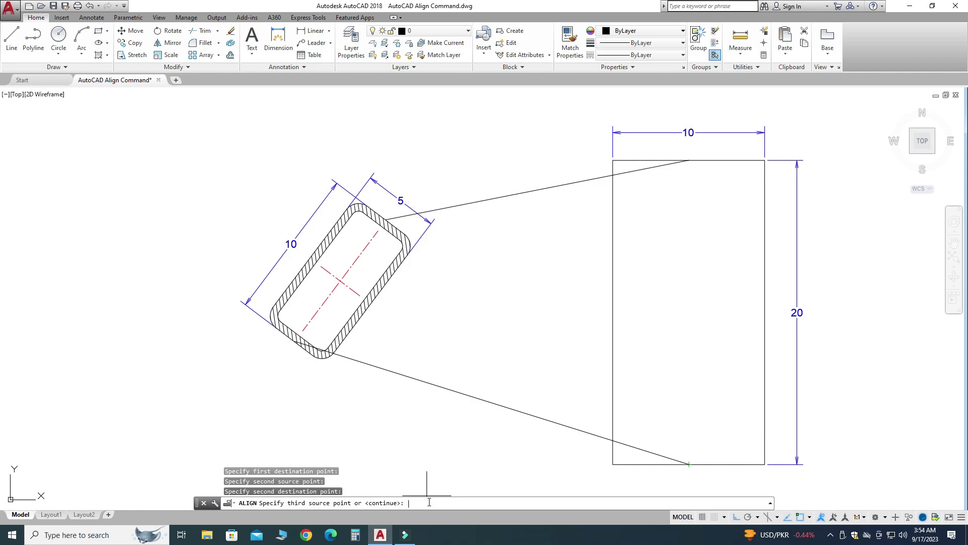
Complete this ALIGN trial, choosing Yes to scale the tube to the alignment points
key(Return)
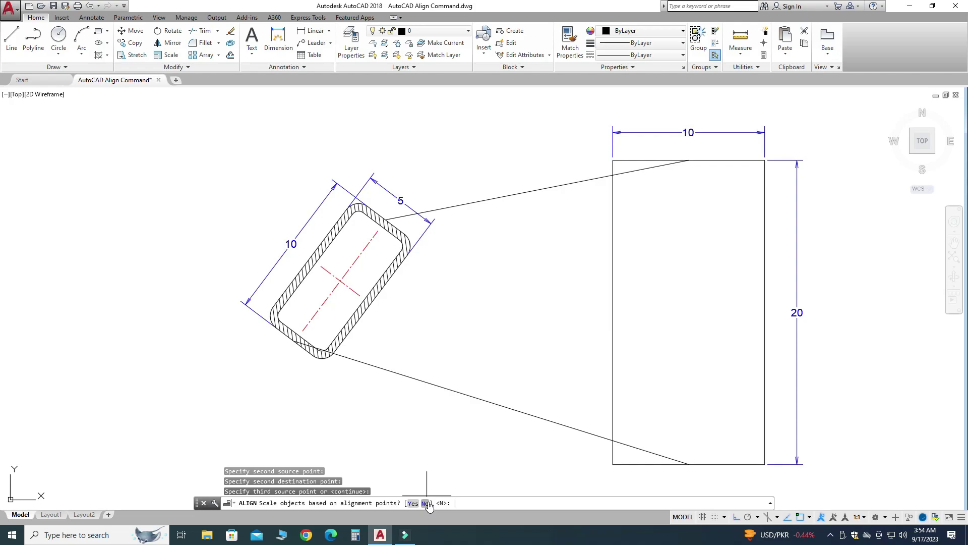
mouse_move(461, 508)
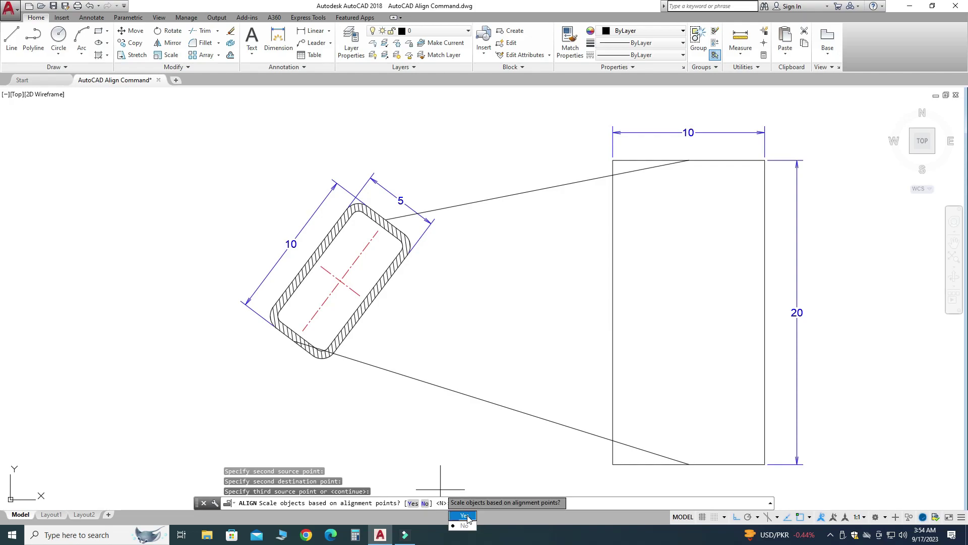
click(465, 516)
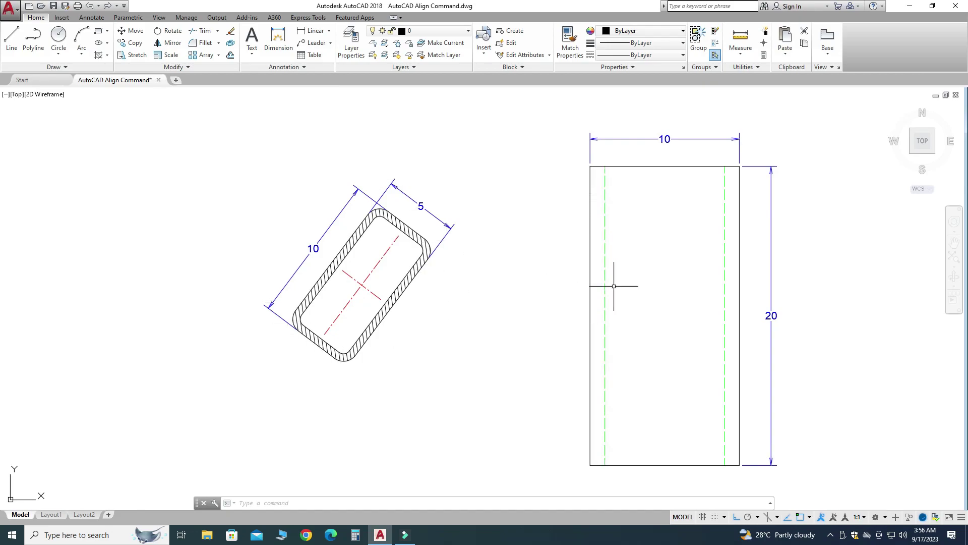
Start ALIGN again and window-select the tilted tube with its dimensions
click(380, 501)
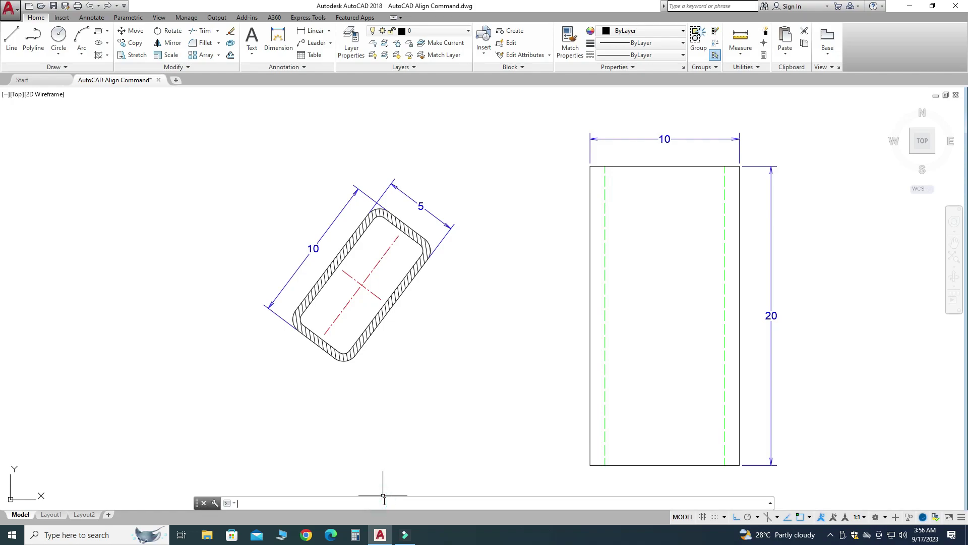
text(al)
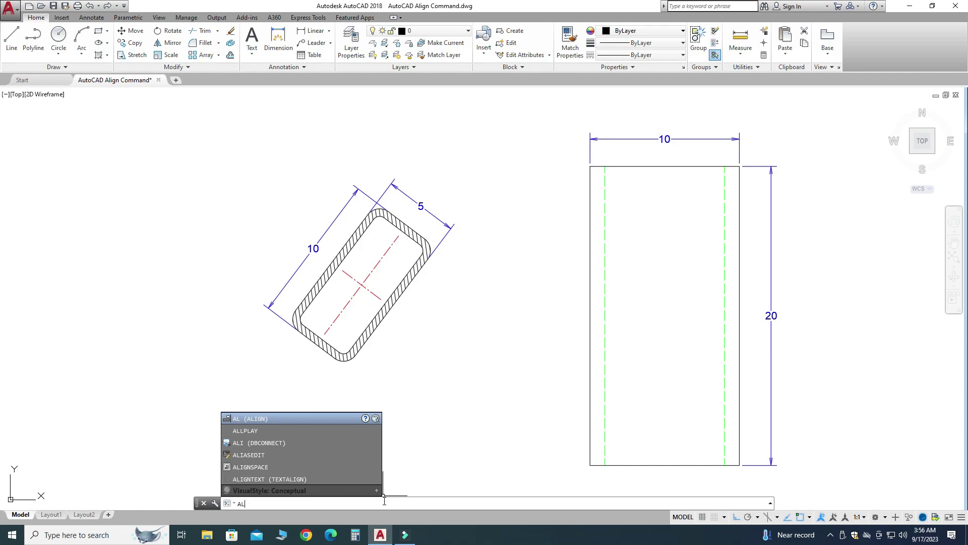
key(Return)
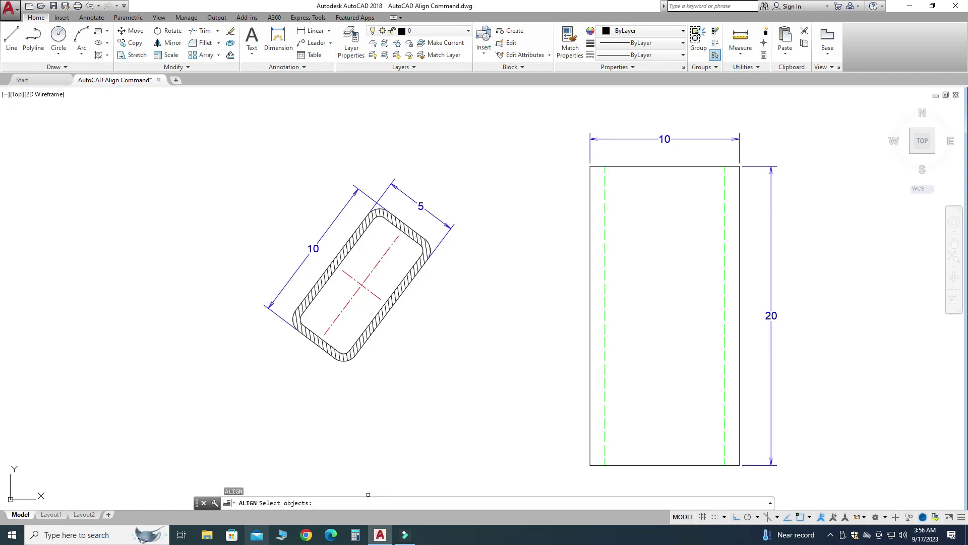
click(500, 415)
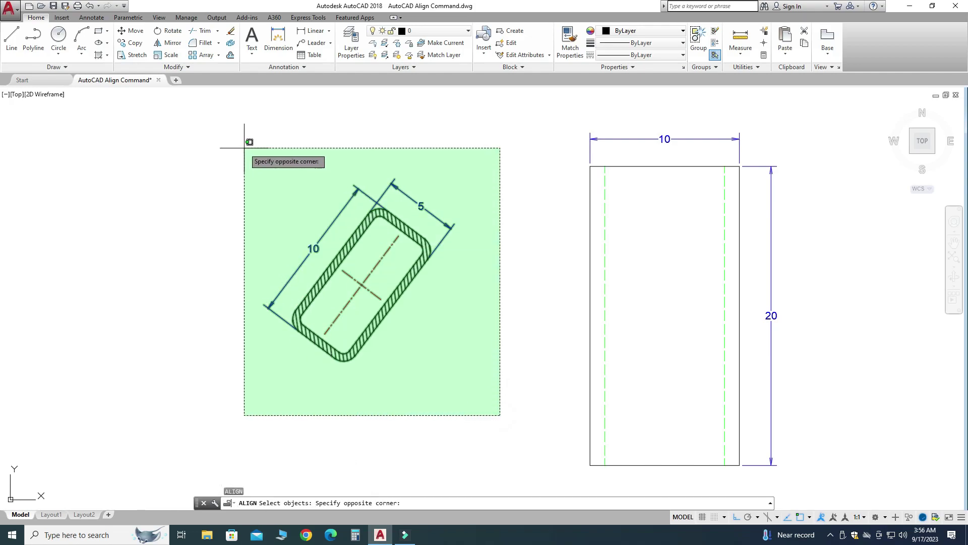
click(244, 147)
key(Return)
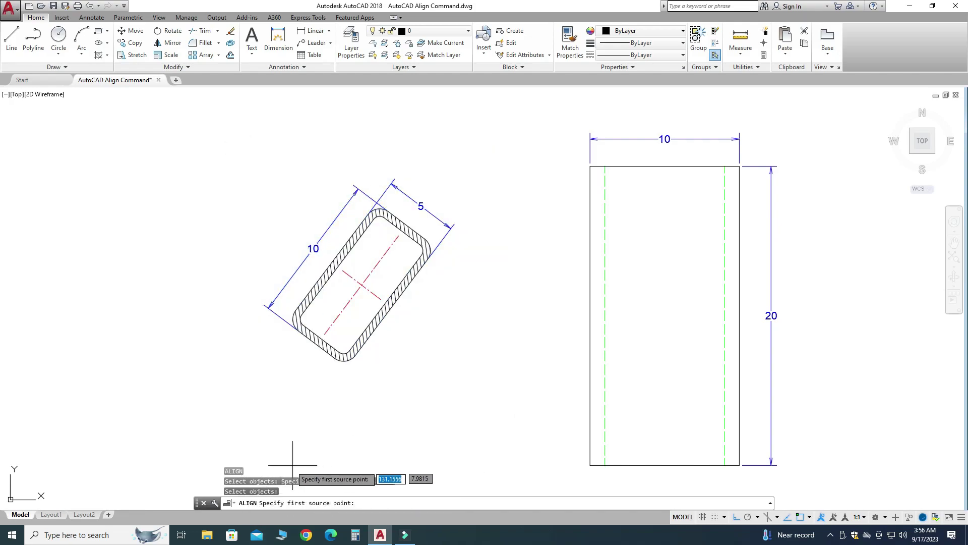
Pair the tube's lower corner with the left green line and upper corner with the right
click(313, 344)
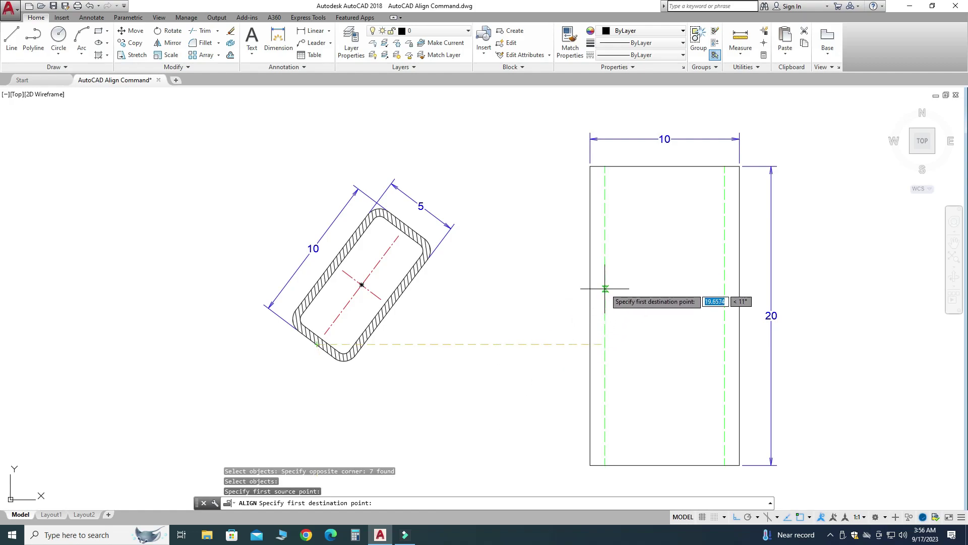
click(606, 315)
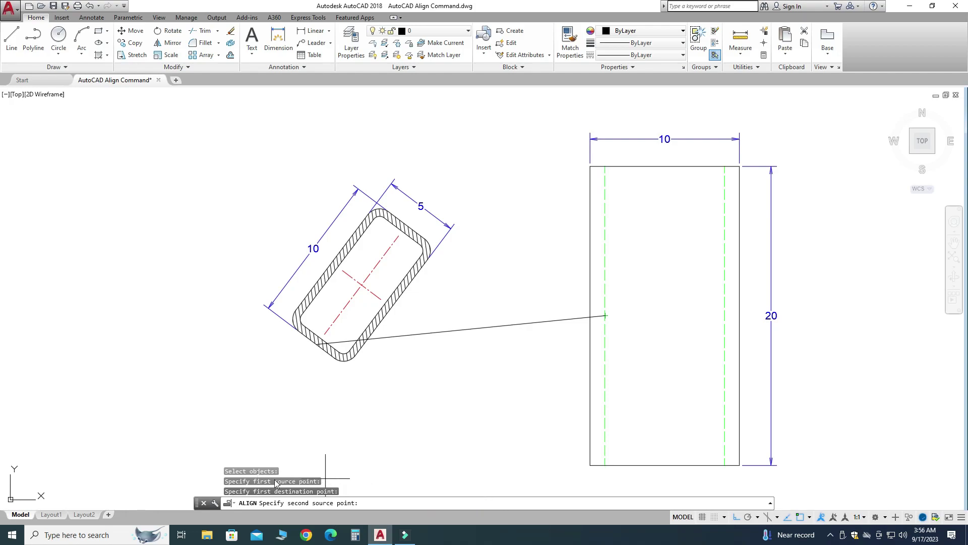
click(409, 225)
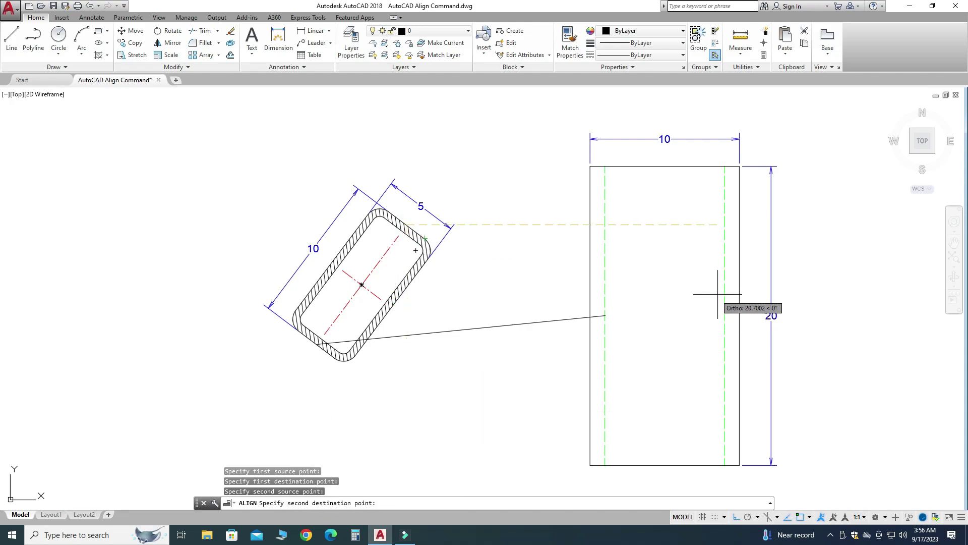
click(724, 315)
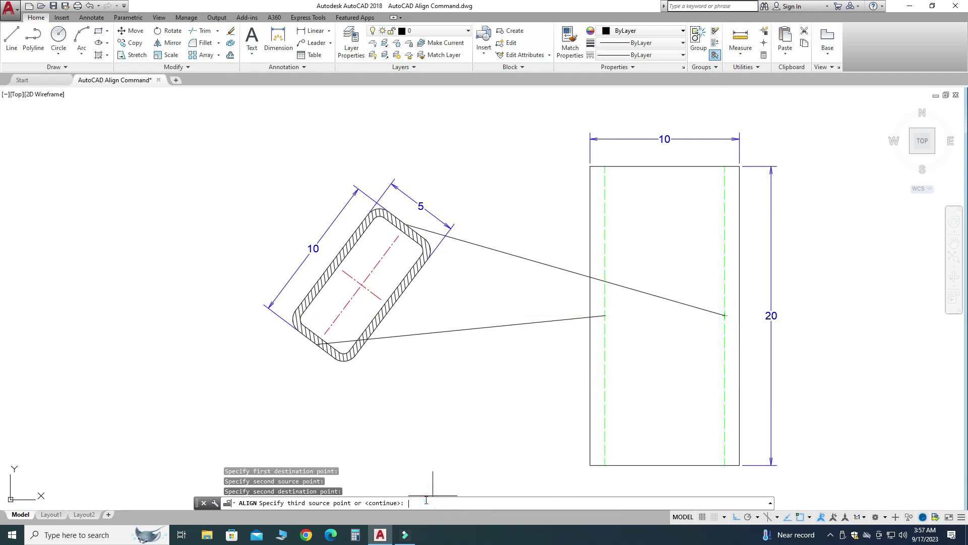
Finish ALIGN with scaling so the tube becomes 8×4 between the green dashed lines
key(Return)
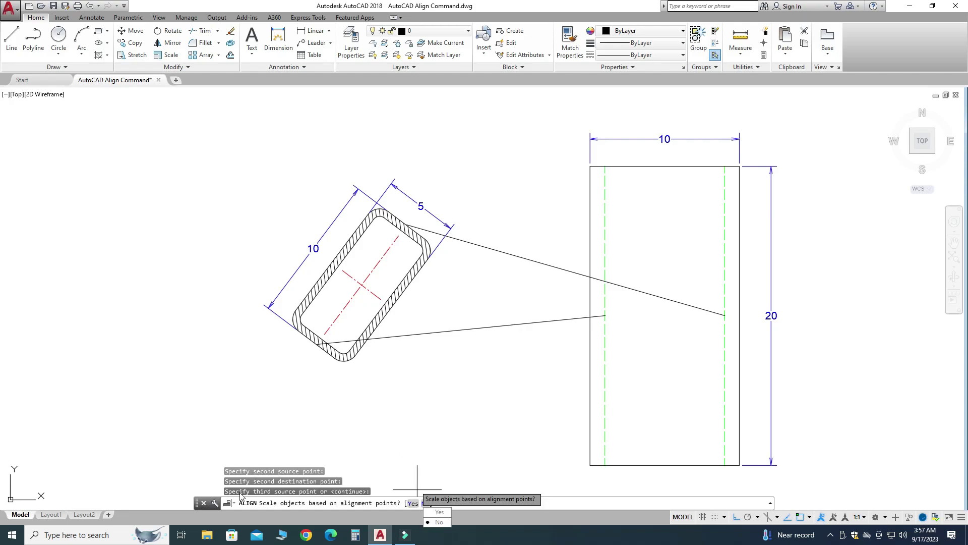
click(446, 512)
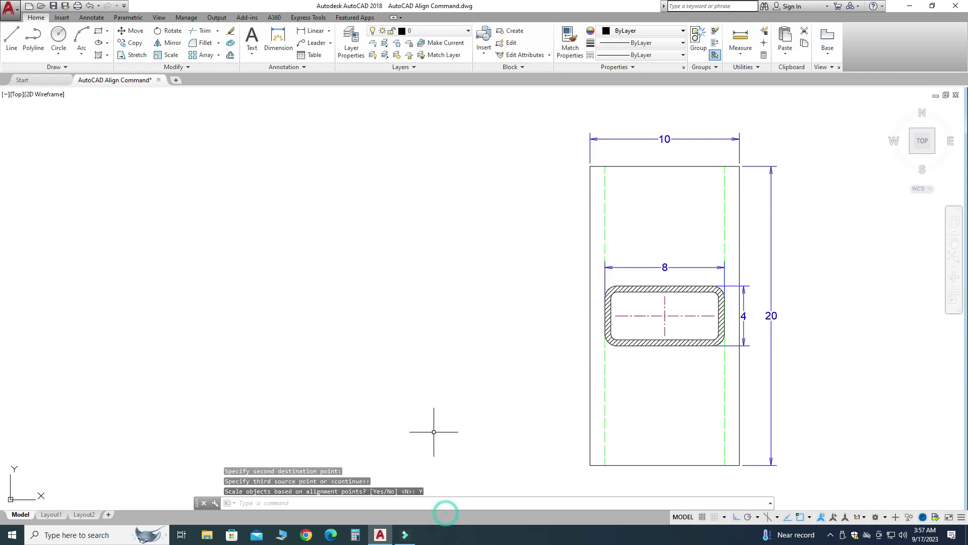
scroll(597, 380, up, 2)
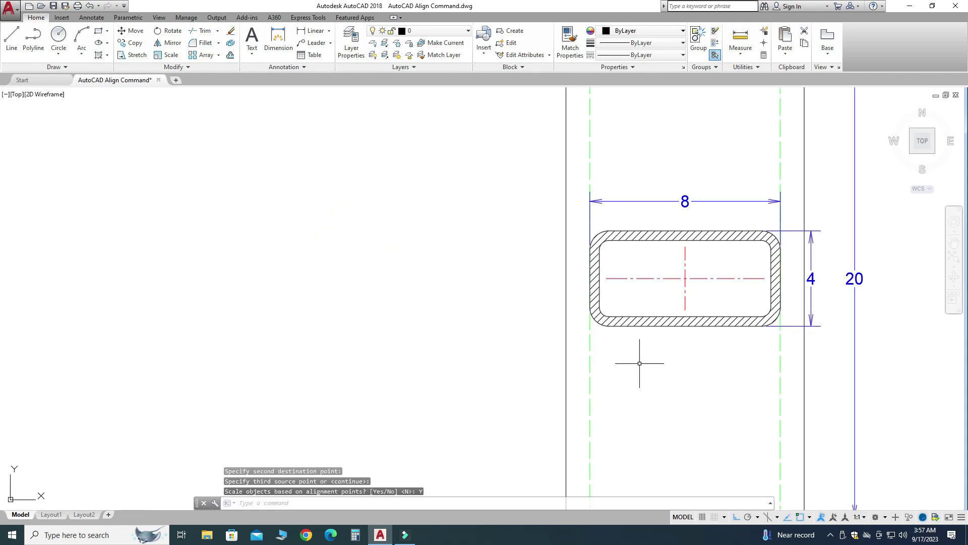
scroll(632, 344, down, 2)
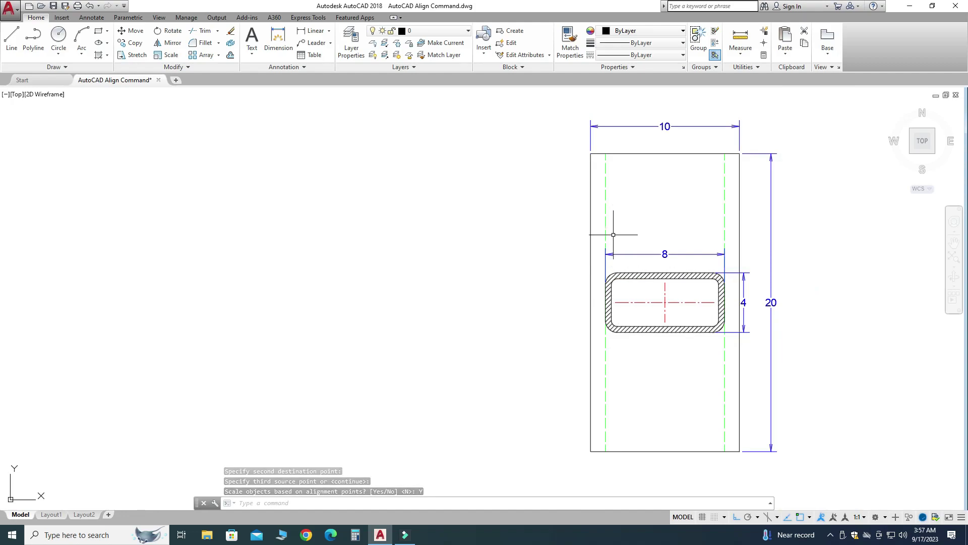